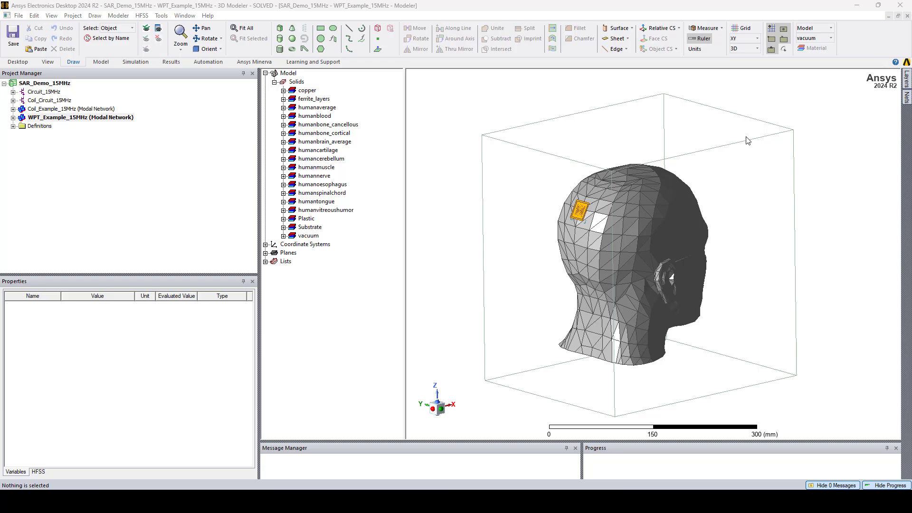
# Select the coil on the head and orbit around it, zooming out to the back of the head.
pyautogui.click(570, 202)
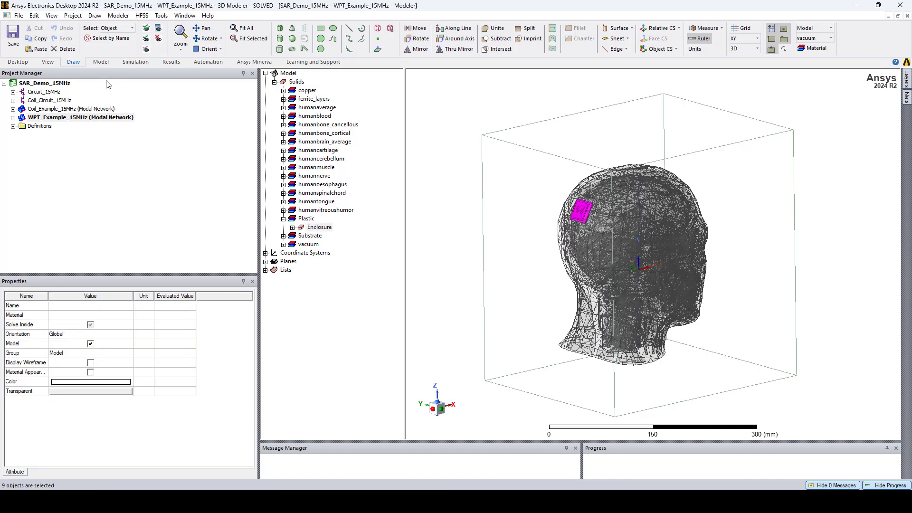
pyautogui.scroll(8, 587, 215)
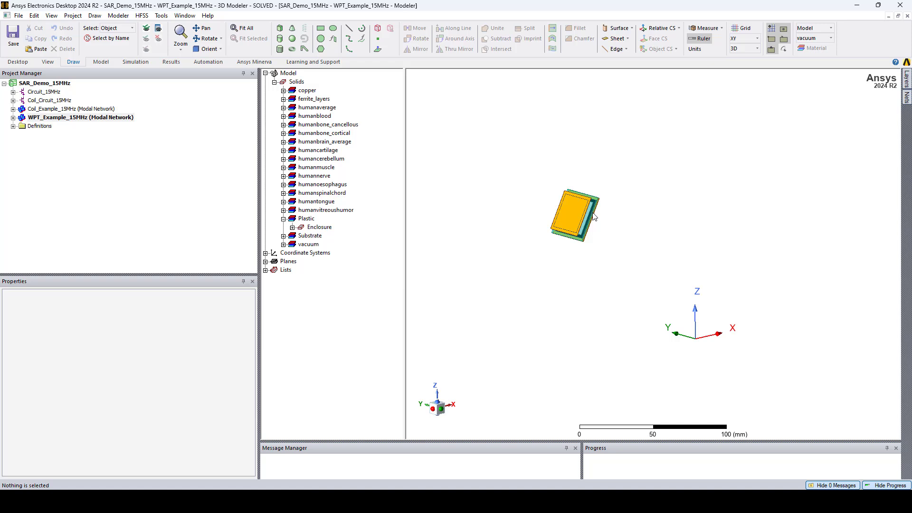
pyautogui.keyDown('alt'); pyautogui.moveTo(591, 217); pyautogui.dragTo(556, 210); pyautogui.keyUp('alt')
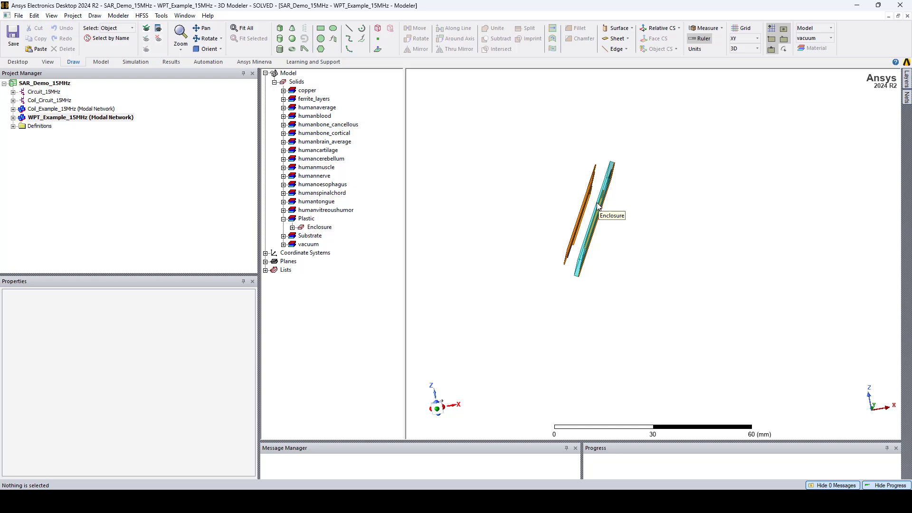
pyautogui.scroll(-5, 550, 248)
pyautogui.scroll(-5, 549, 248)
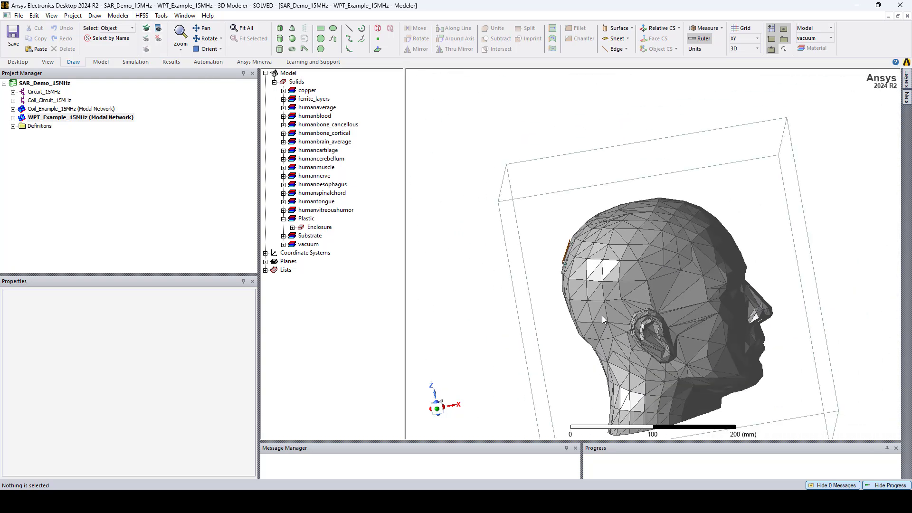
pyautogui.keyDown('alt'); pyautogui.moveTo(603, 315); pyautogui.dragTo(638, 323); pyautogui.keyUp('alt')
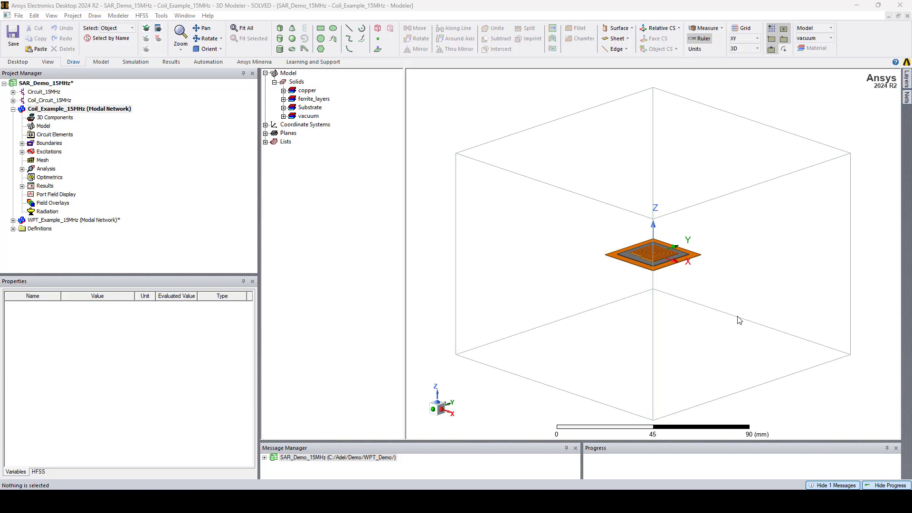
# Select the Rad1 radiation boundary under Boundaries to review it, then clear the selection.
pyautogui.scroll(4, 645, 261)
pyautogui.scroll(3, 646, 263)
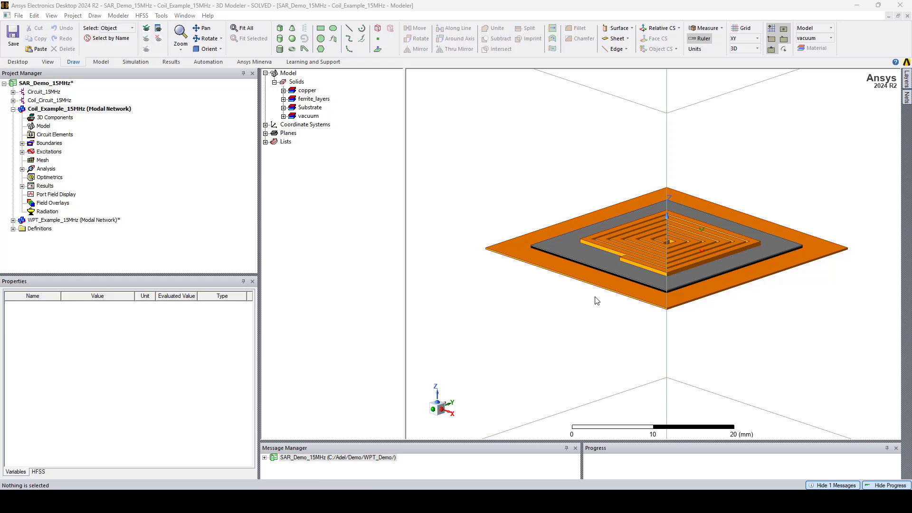
pyautogui.click(23, 143)
pyautogui.click(50, 151)
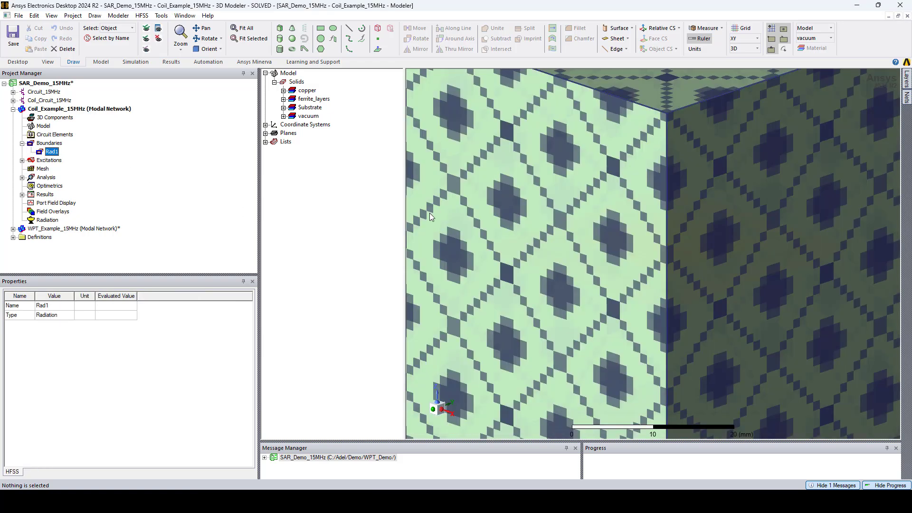
pyautogui.scroll(-4, 472, 216)
pyautogui.scroll(-2, 472, 219)
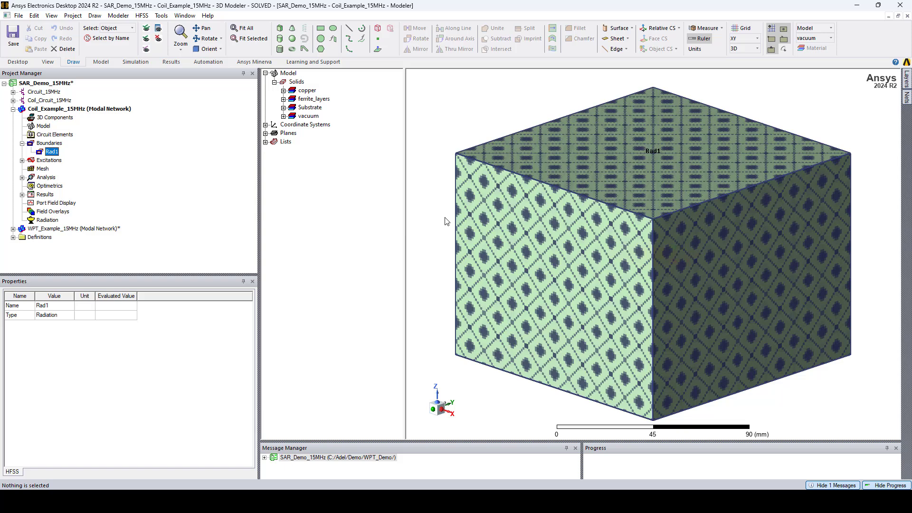
pyautogui.click(435, 223)
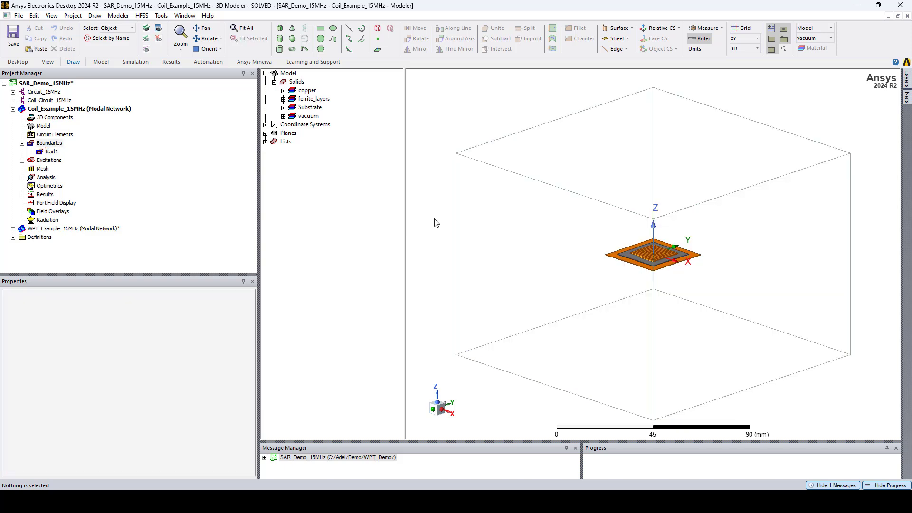
# Review circuit port 1 under Excitations, zoom into the coil, and fit the whole model in view.
pyautogui.click(22, 160)
pyautogui.click(48, 169)
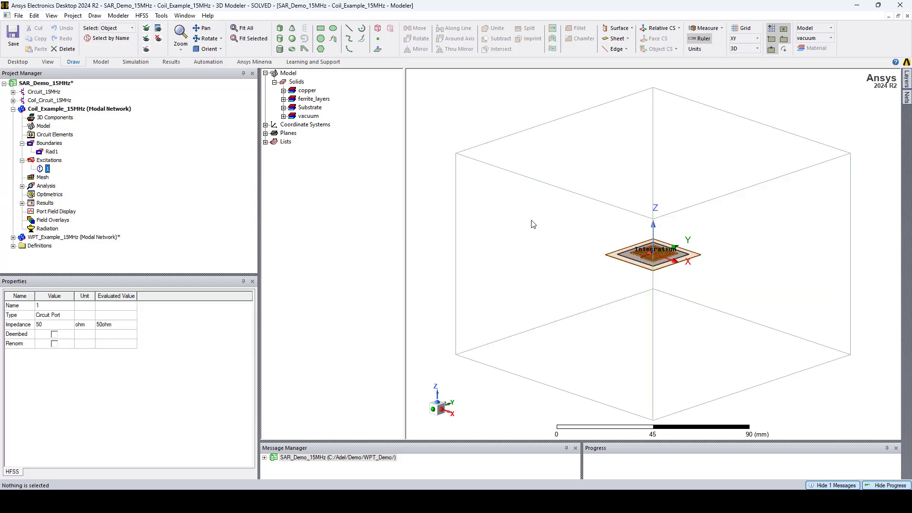
pyautogui.scroll(10, 655, 259)
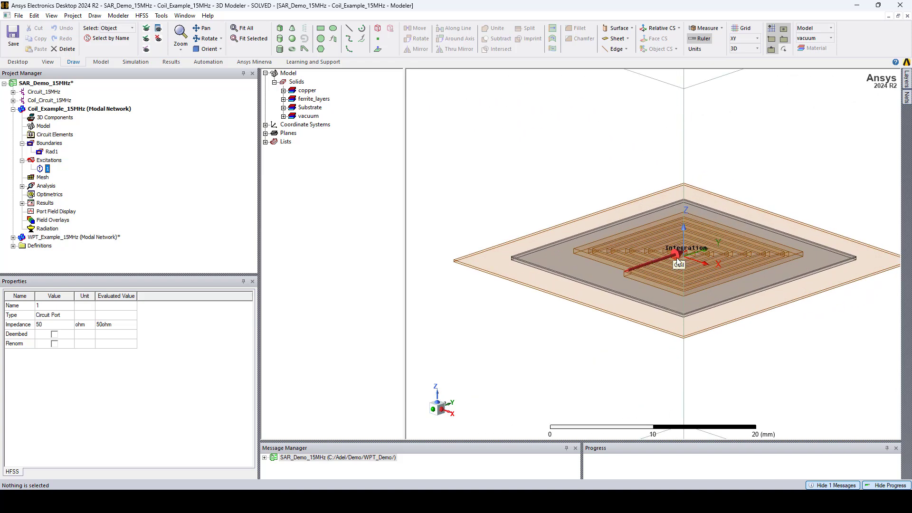
pyautogui.scroll(3, 677, 260)
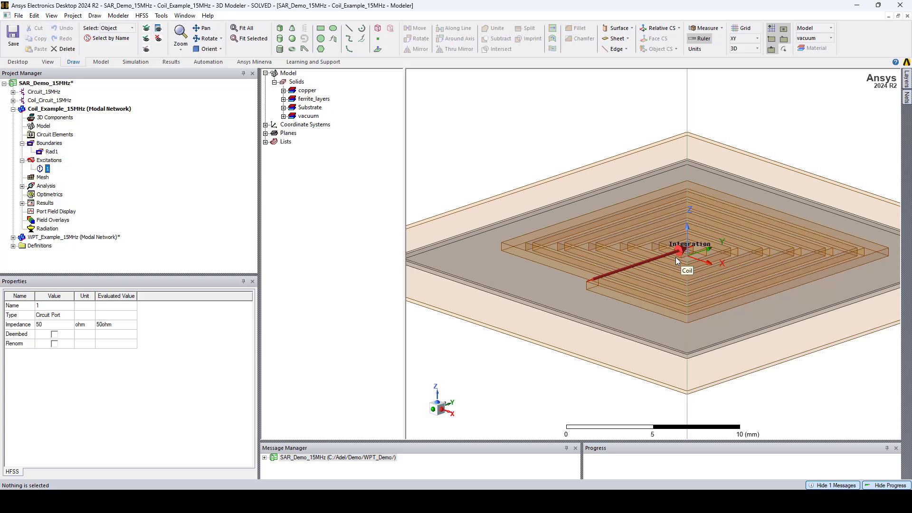
pyautogui.hotkey('ctrl', 'd')
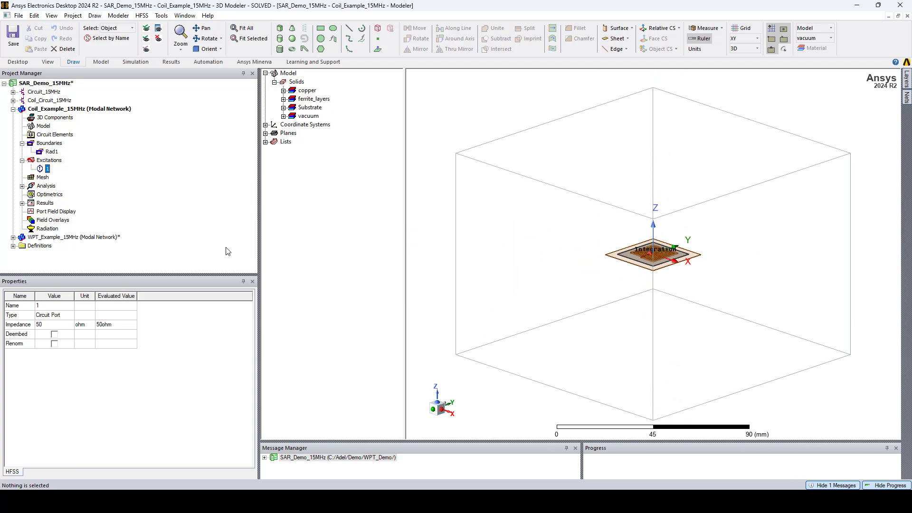
# Inspect the Lcoil output variable, defined as 1e6/(2*pi*freq)*im(Z(1,1)).
pyautogui.click(22, 203)
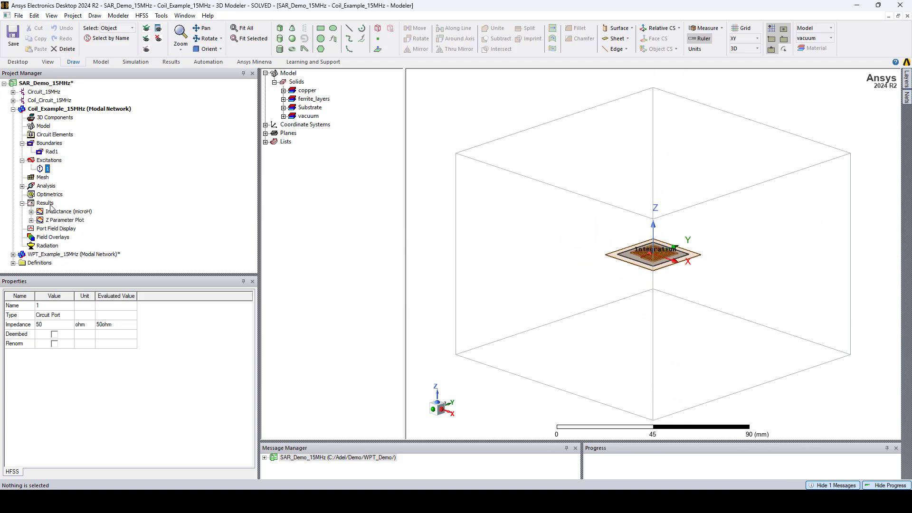
pyautogui.rightClick(51, 208)
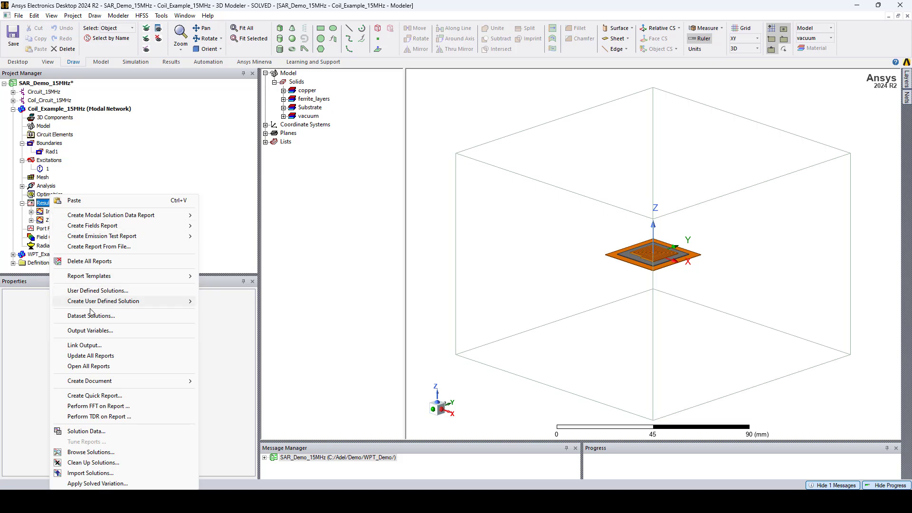
pyautogui.click(98, 331)
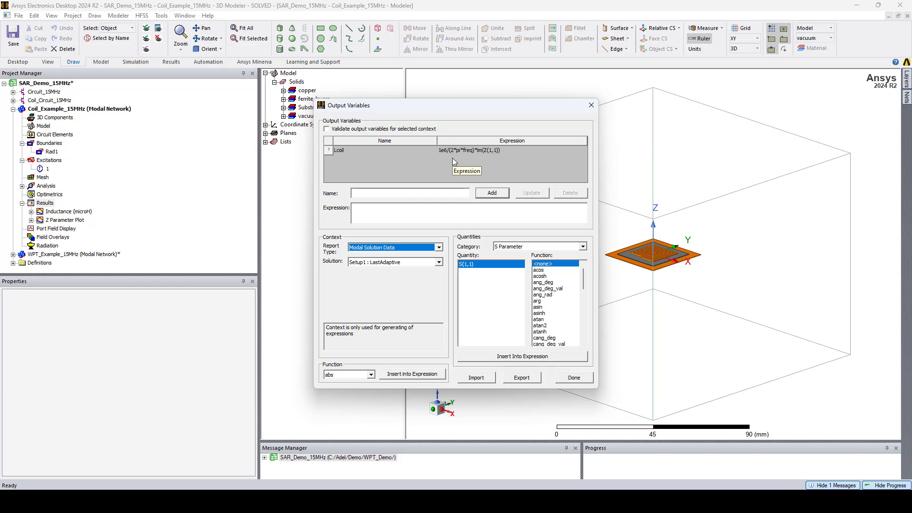
pyautogui.click(591, 105)
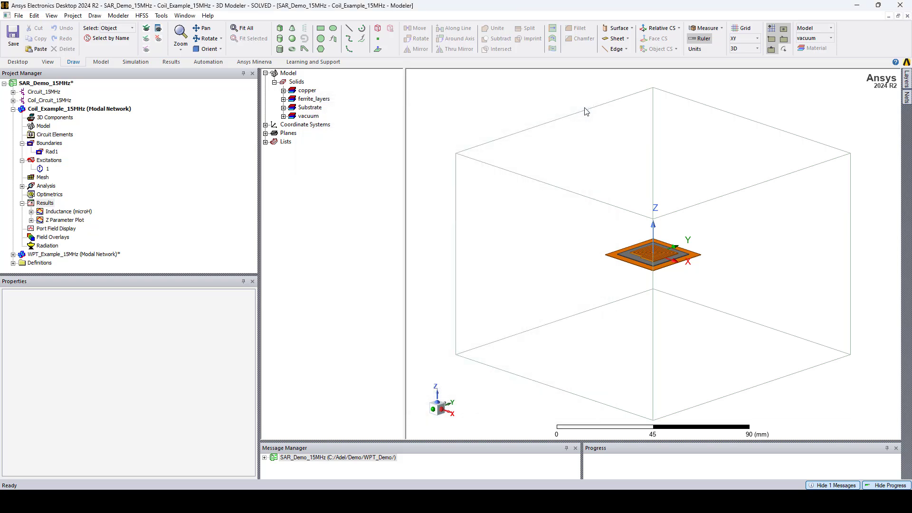
# Show the Inductance (microH) report, then the Z Parameter Plot peaking near 101 MHz.
pyautogui.doubleClick(67, 211)
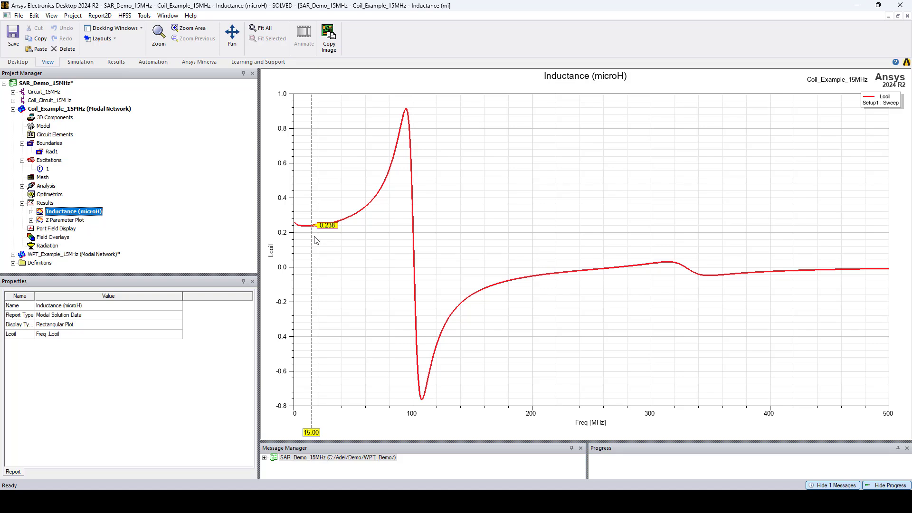
pyautogui.click(59, 222)
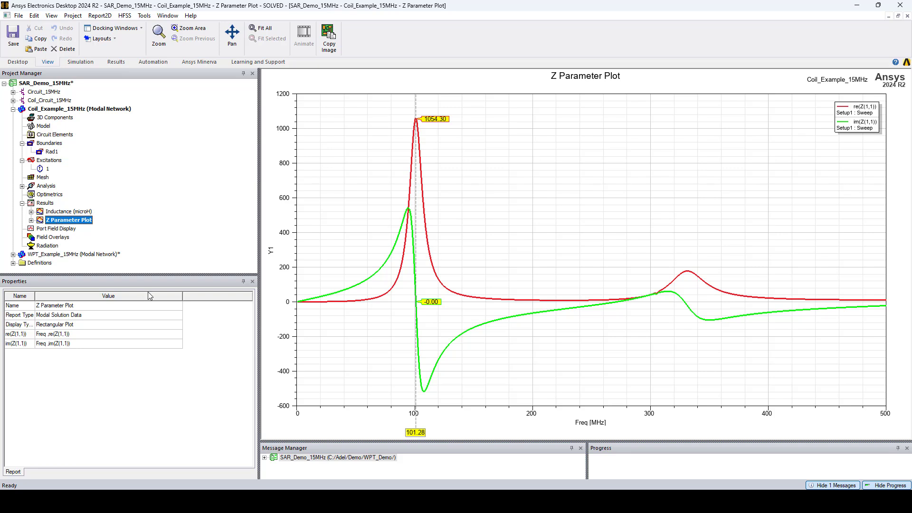
# Bring up the Return Loss report dipping to about -30 dB at 15 MHz, leaving Optimetrics untouched.
pyautogui.click(14, 109)
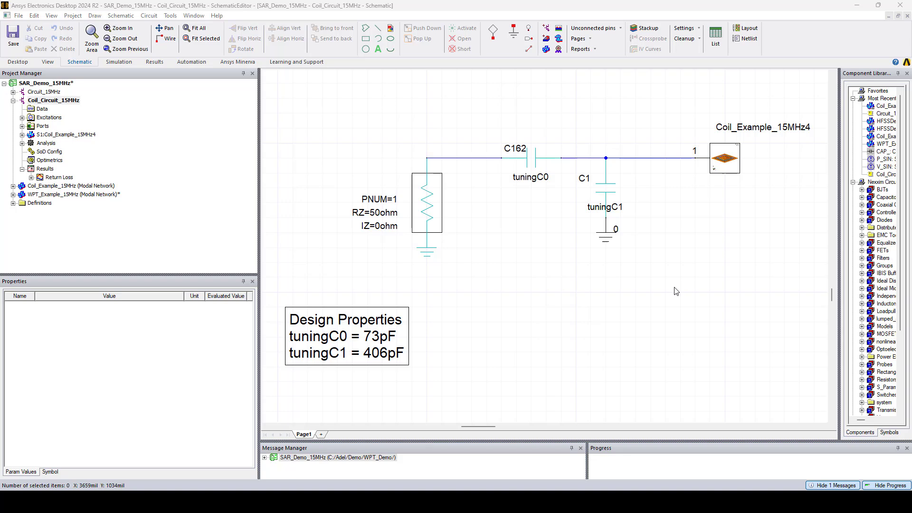
pyautogui.rightClick(58, 162)
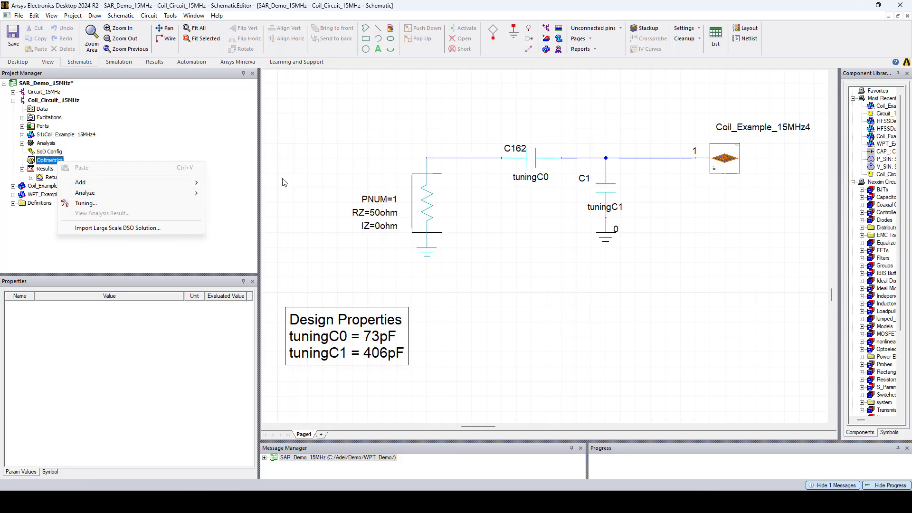
pyautogui.press('Escape')
pyautogui.doubleClick(62, 177)
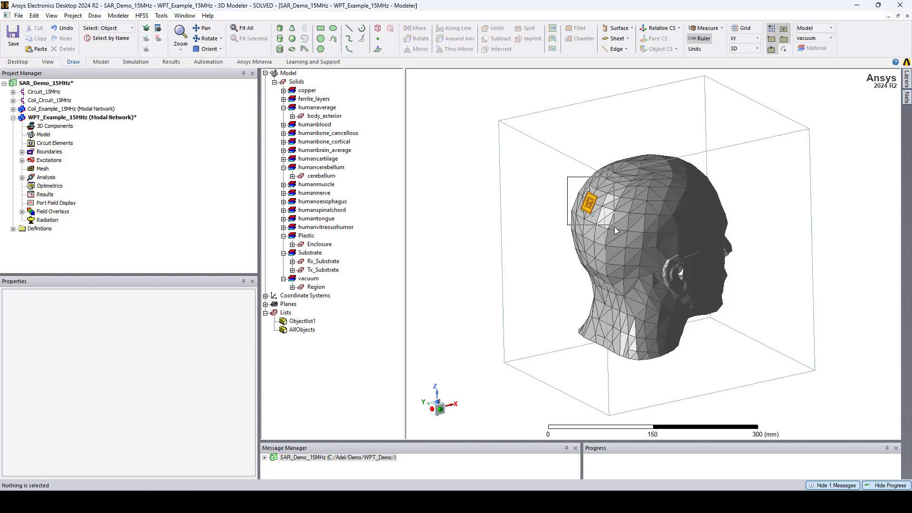
pyautogui.click(590, 203)
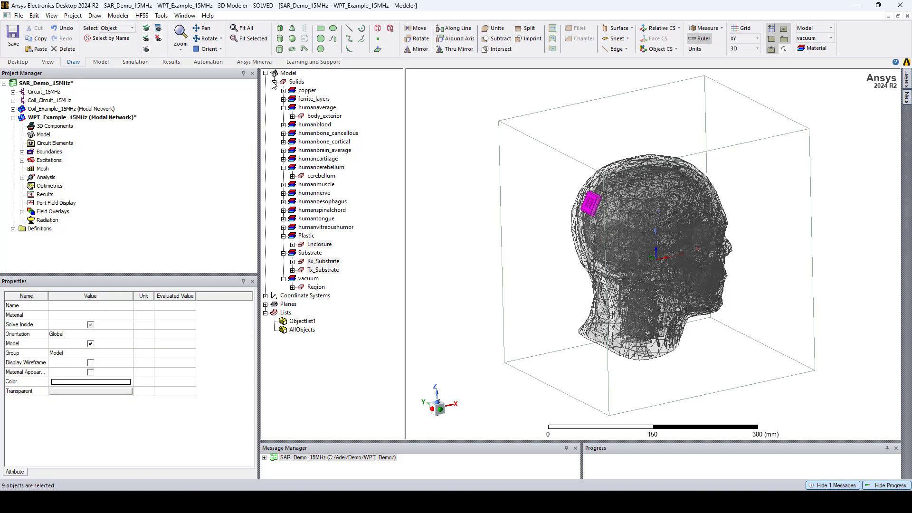
pyautogui.click(147, 49)
pyautogui.scroll(3, 599, 190)
pyautogui.scroll(6, 599, 190)
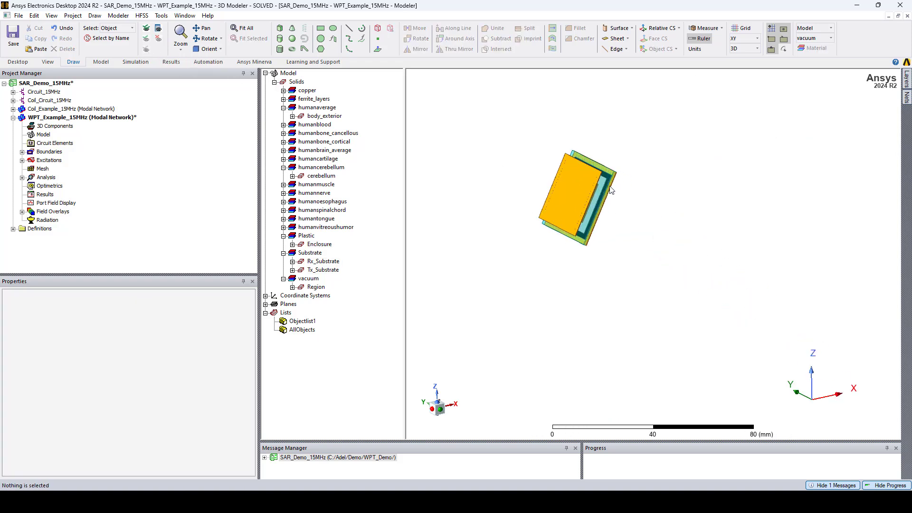
pyautogui.keyDown('alt'); pyautogui.moveTo(599, 184); pyautogui.dragTo(595, 125); pyautogui.keyUp('alt')
pyautogui.click(600, 130)
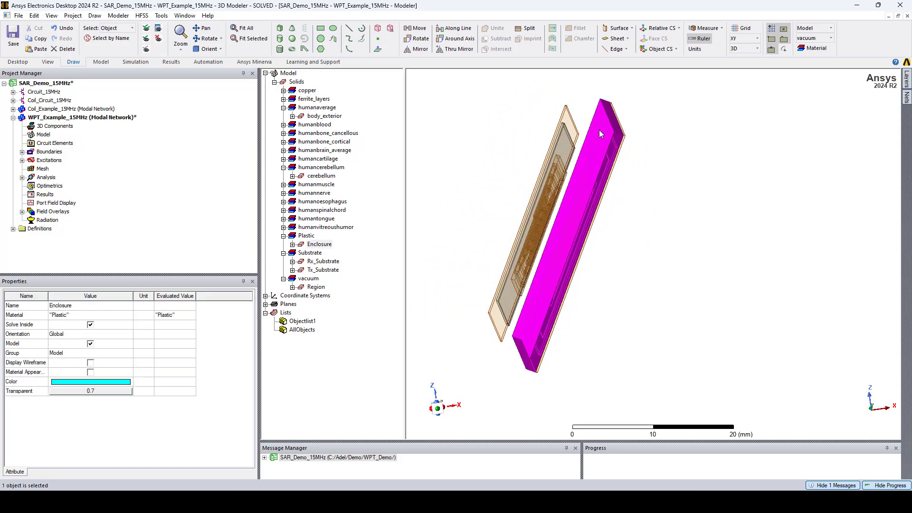
pyautogui.keyDown('alt'); pyautogui.moveTo(609, 162); pyautogui.dragTo(594, 147); pyautogui.keyUp('alt')
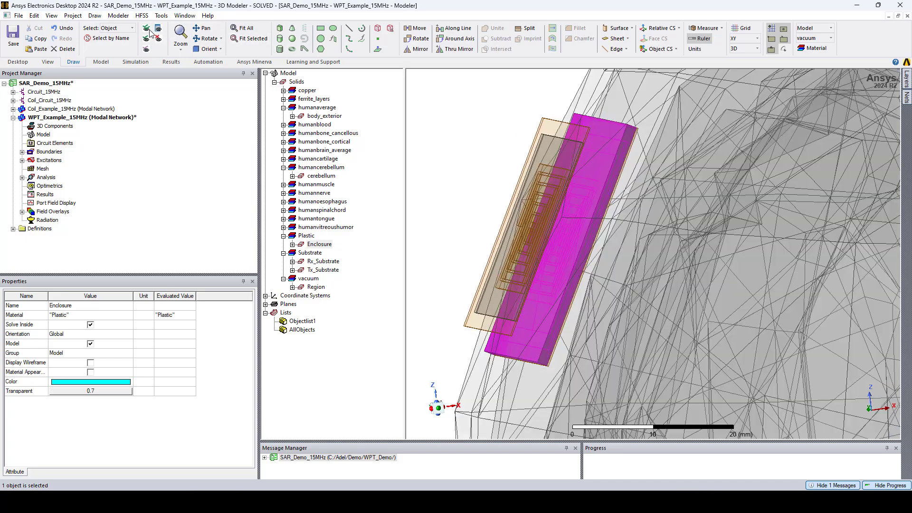
pyautogui.click(146, 28)
pyautogui.scroll(-2, 598, 238)
pyautogui.scroll(-6, 598, 237)
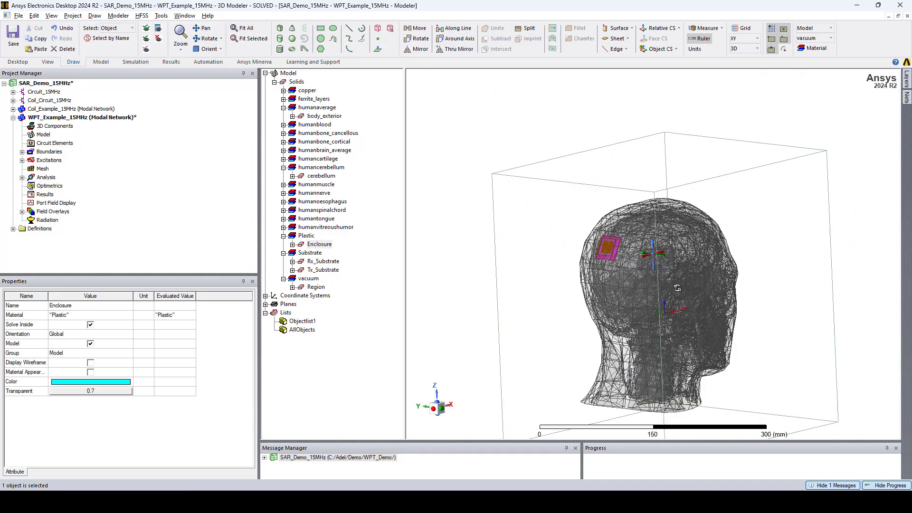
pyautogui.click(477, 265)
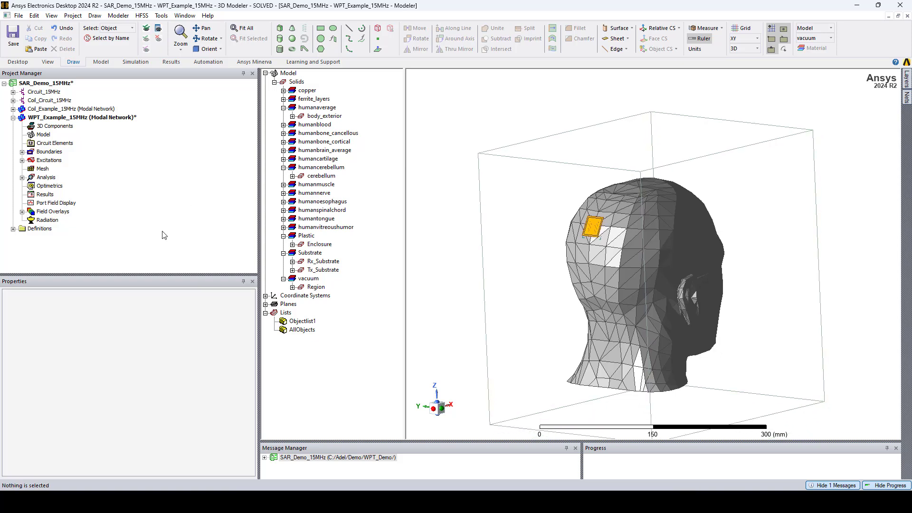
# Select the head model's Rad1 radiation boundary.
pyautogui.click(48, 152)
pyautogui.click(22, 152)
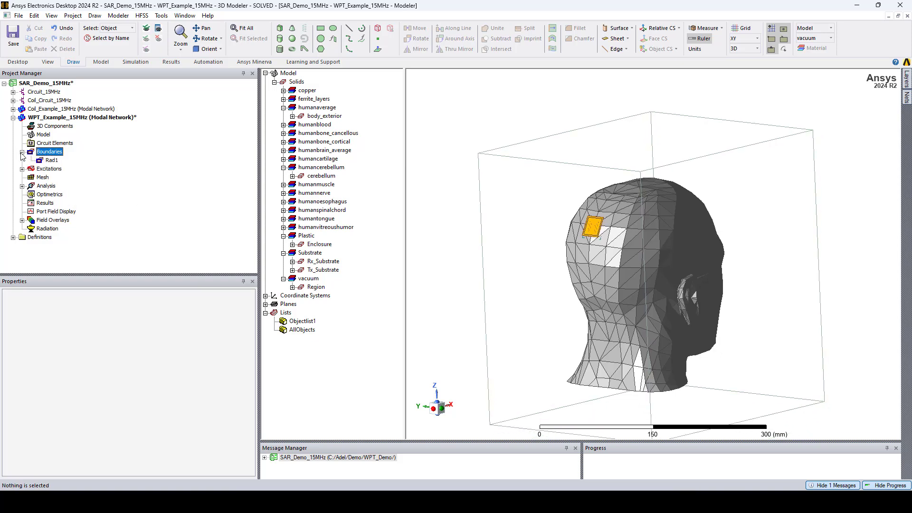
pyautogui.click(52, 161)
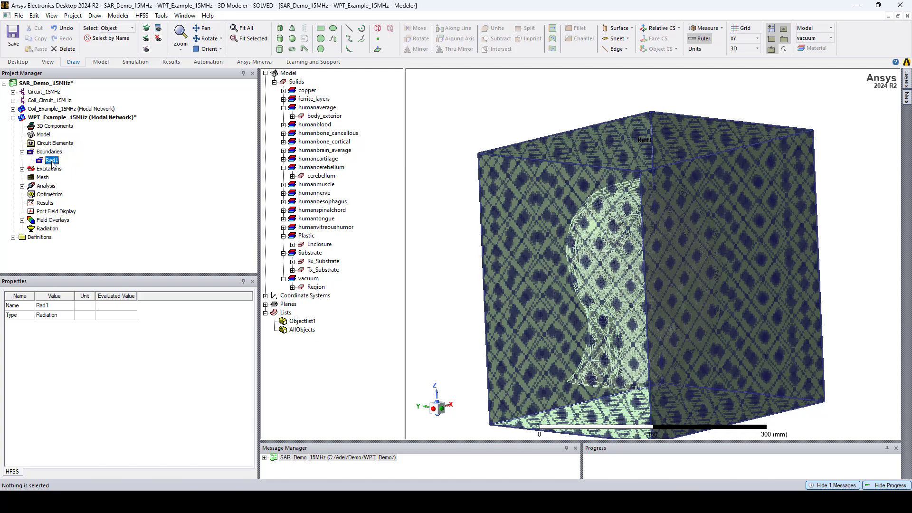
# Zoom to circuit port 1, select port 2, and list the Setup1 analysis.
pyautogui.click(21, 168)
pyautogui.click(47, 177)
pyautogui.rightClick(47, 179)
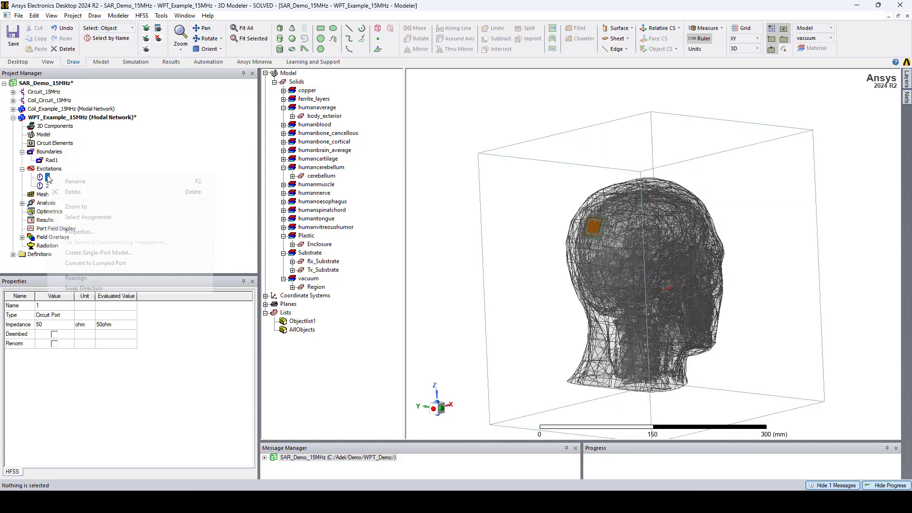
pyautogui.click(154, 207)
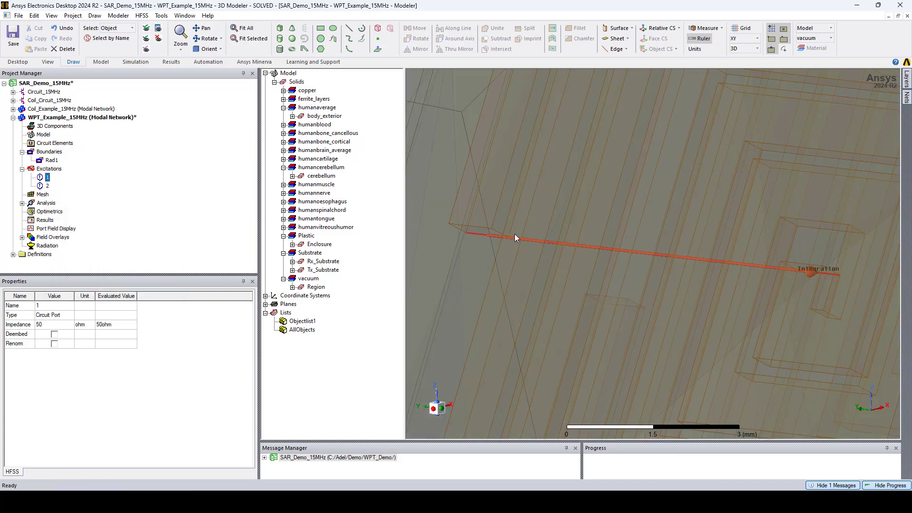
pyautogui.scroll(-10, 515, 234)
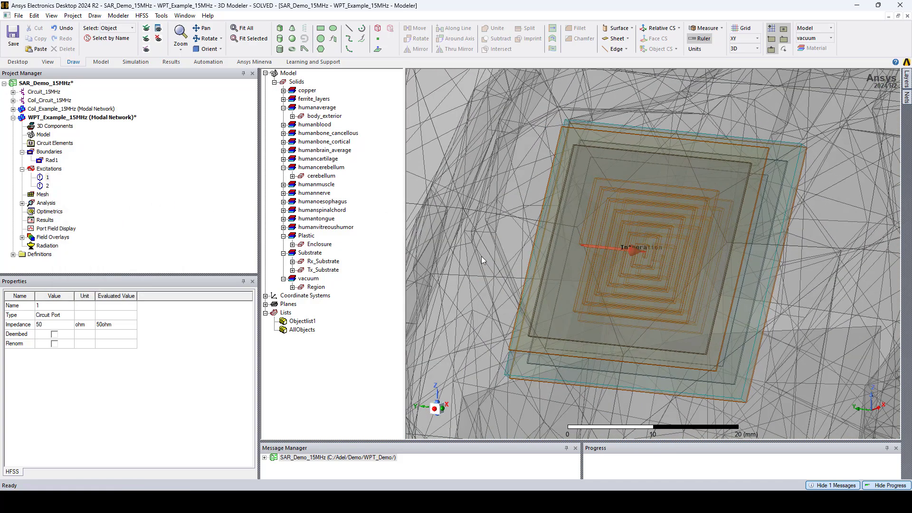
pyautogui.click(47, 186)
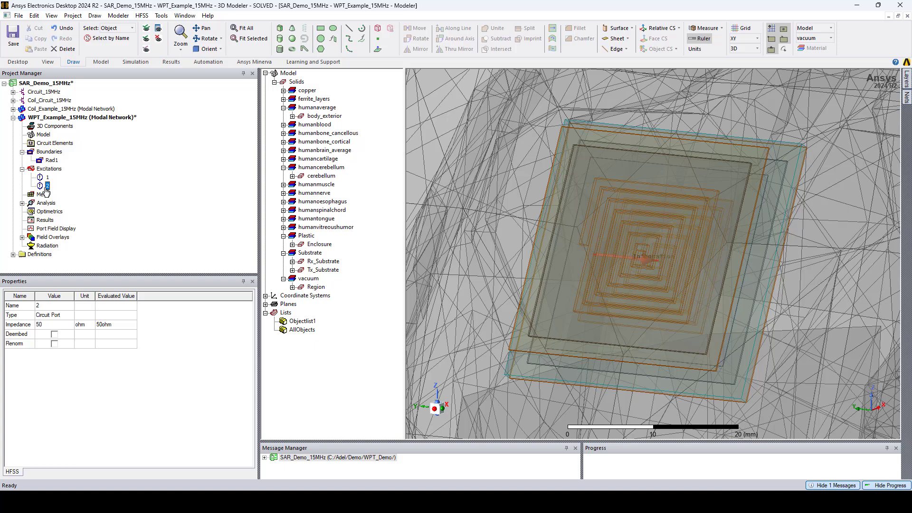
pyautogui.click(22, 203)
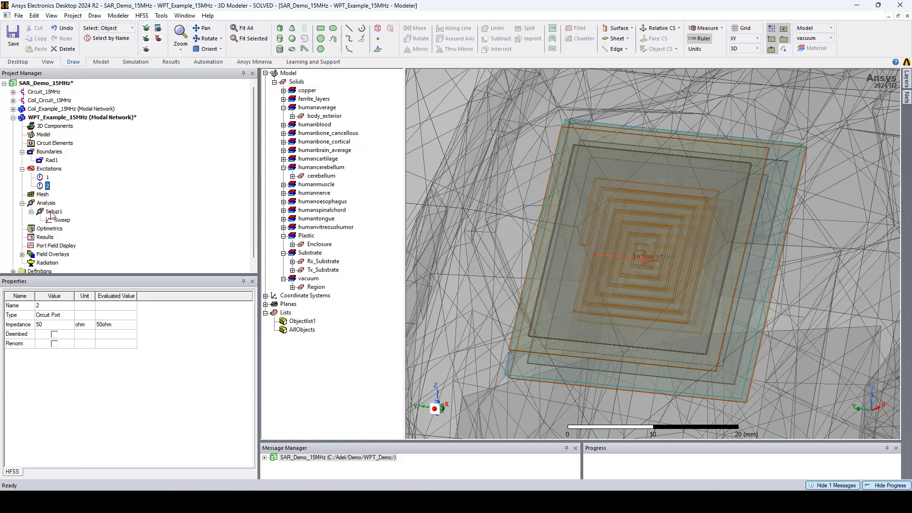
pyautogui.click(53, 211)
pyautogui.doubleClick(52, 212)
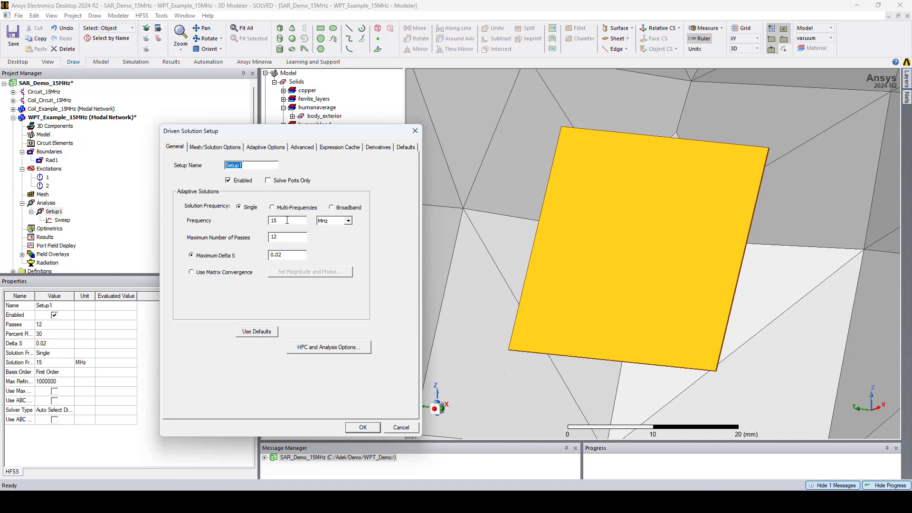
pyautogui.click(415, 131)
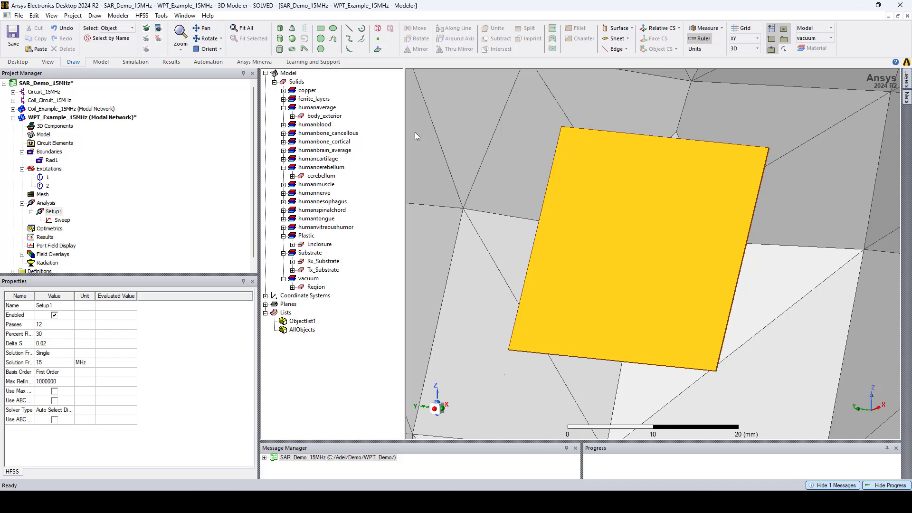
pyautogui.click(415, 133)
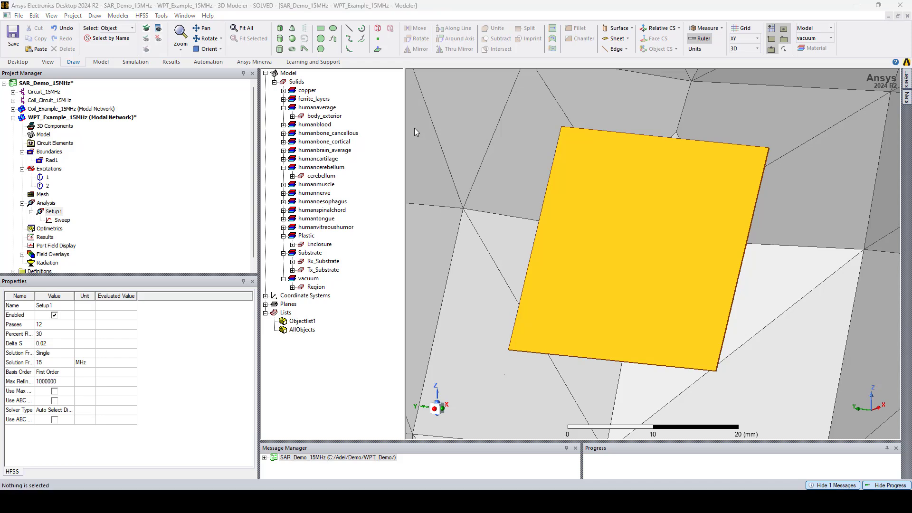
# Open Circuit_15MHz and its S Parameter Plot, with S11 and S22 near -19.6 dB at 15 MHz.
pyautogui.doubleClick(31, 94)
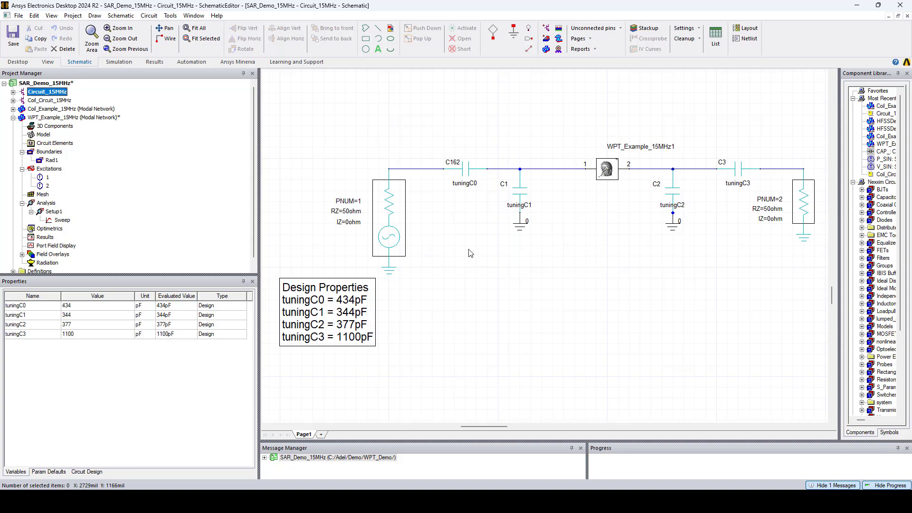
pyautogui.click(14, 93)
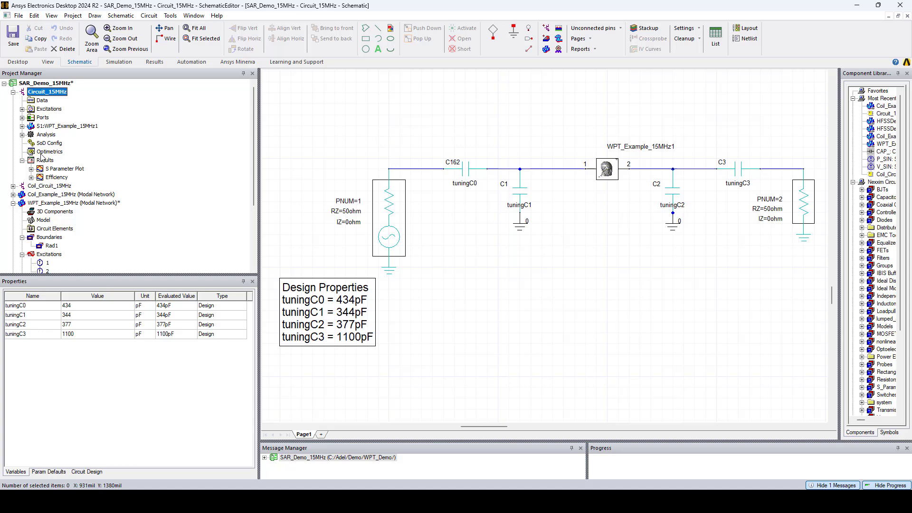
pyautogui.doubleClick(50, 171)
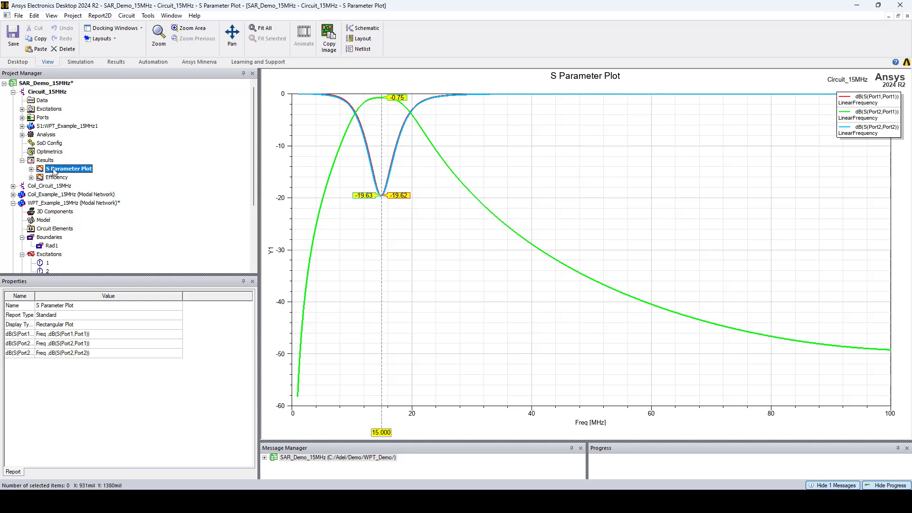
# Open the Efficiency plot, then return to the Circuit_15MHz schematic with its tuning capacitors.
pyautogui.doubleClick(57, 177)
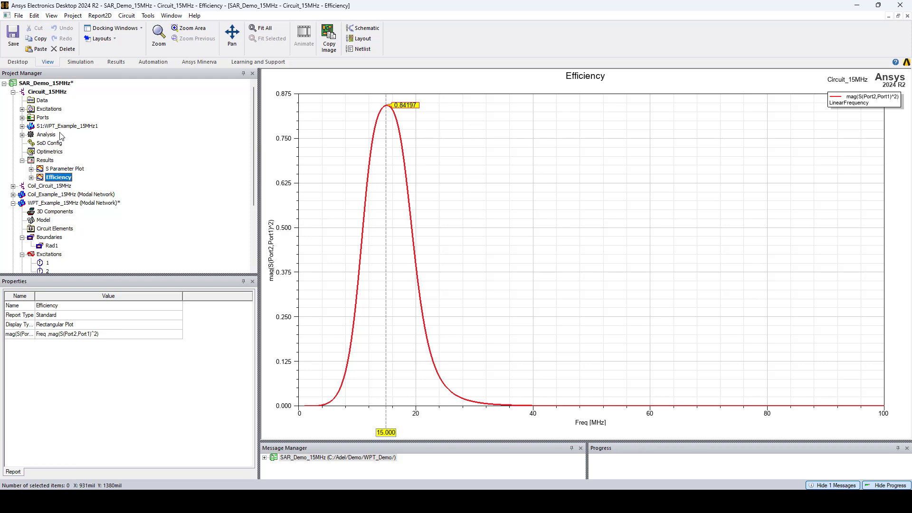
pyautogui.doubleClick(56, 94)
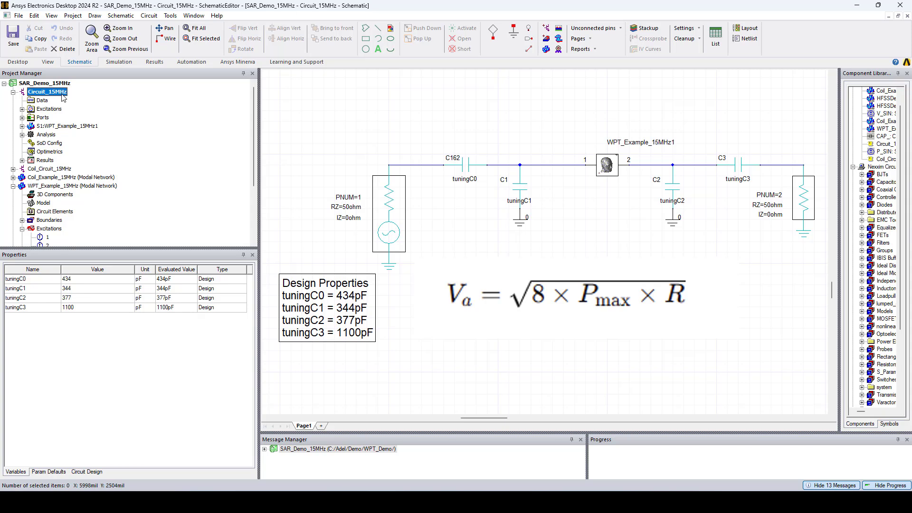
pyautogui.doubleClick(385, 214)
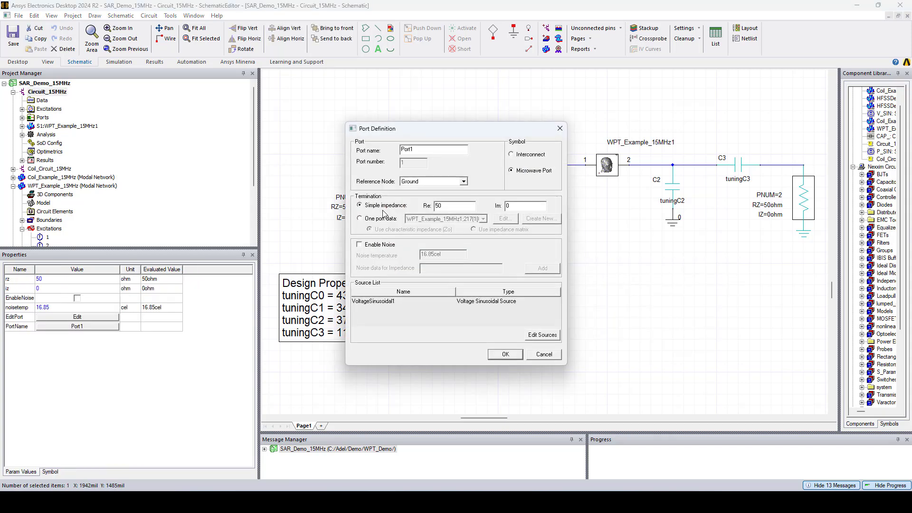
pyautogui.click(531, 336)
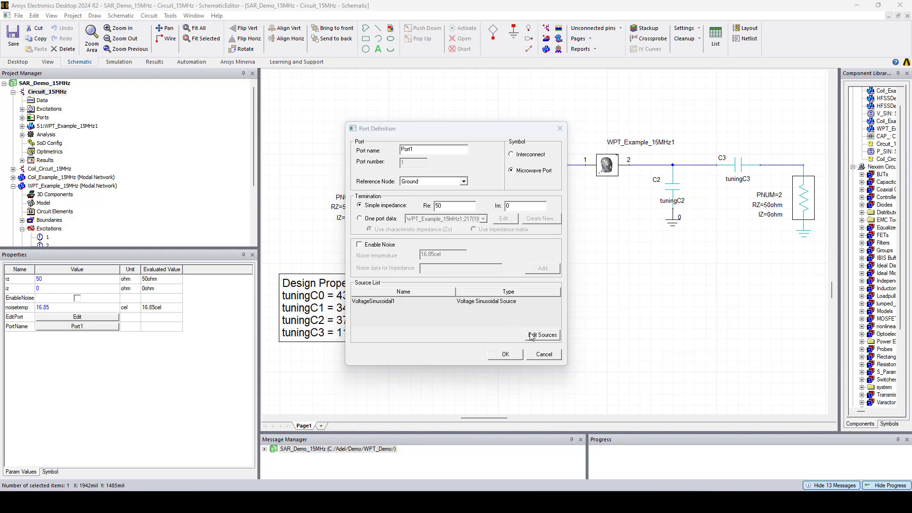
pyautogui.click(422, 289)
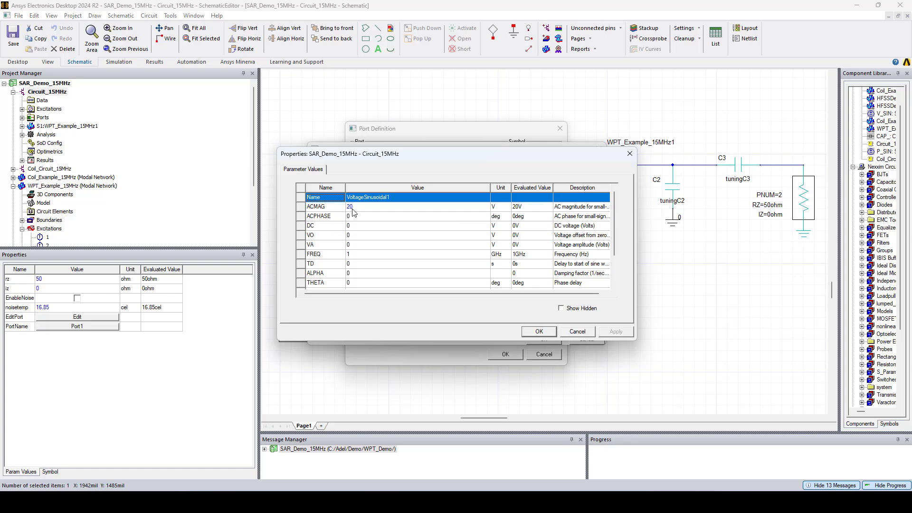
pyautogui.click(630, 154)
pyautogui.click(602, 149)
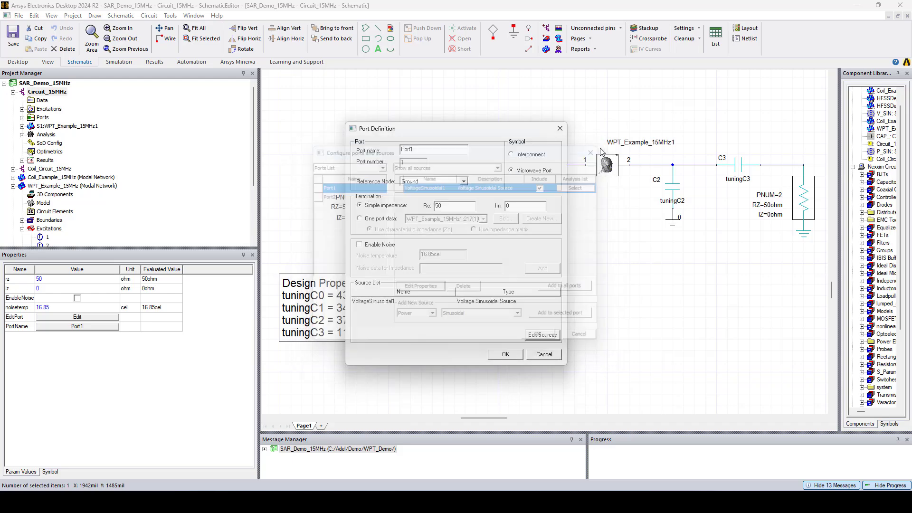
pyautogui.click(562, 135)
pyautogui.click(607, 194)
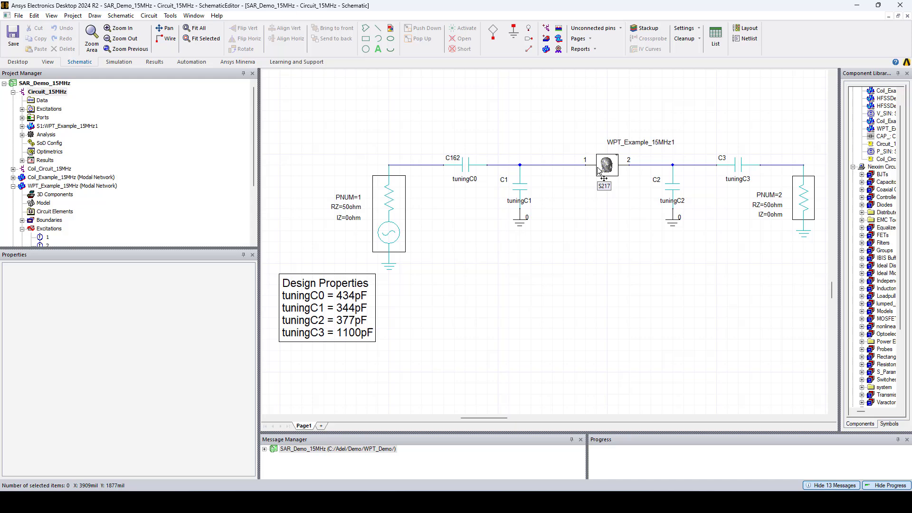
pyautogui.rightClick(598, 169)
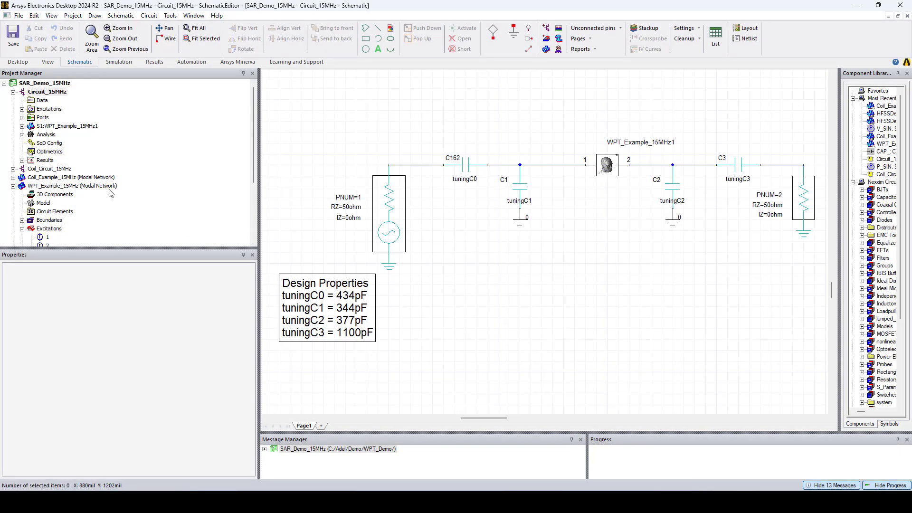
# Open WPT_Example_15MHz and confirm Objectlist1 contains body_exterior and skull.
pyautogui.doubleClick(106, 187)
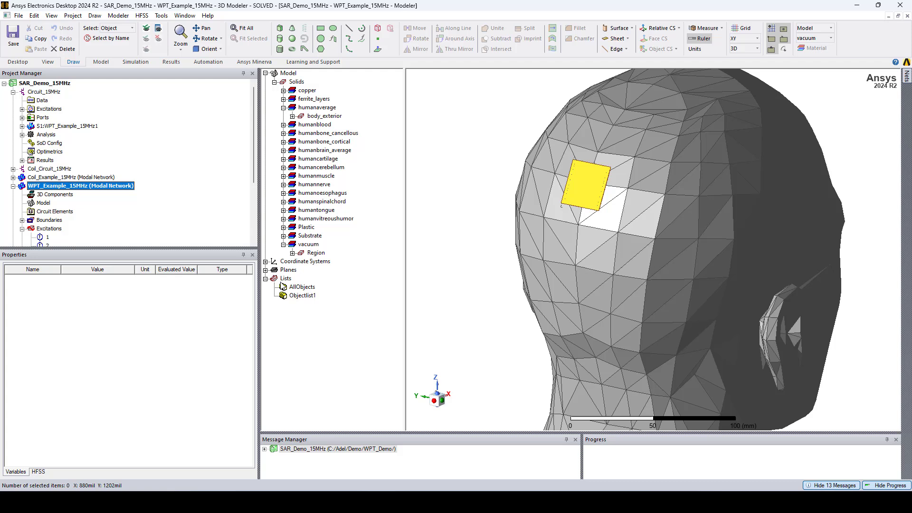
pyautogui.doubleClick(298, 295)
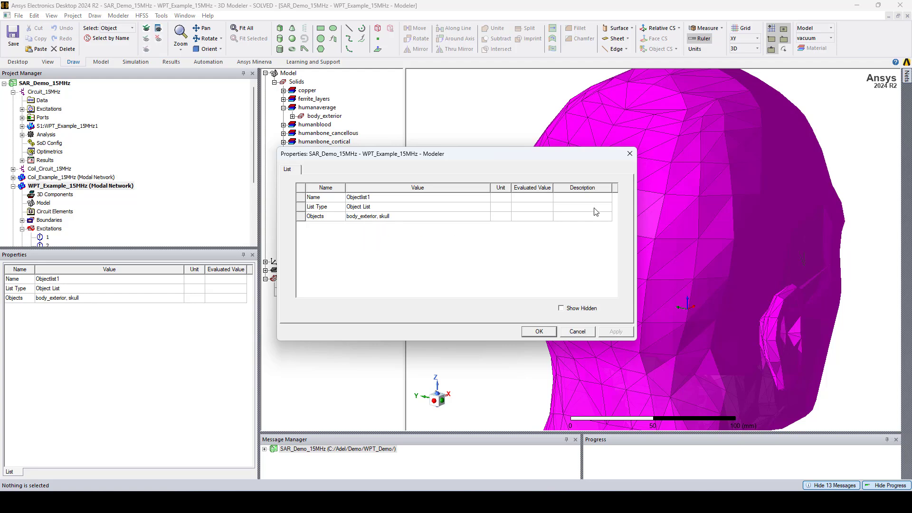
pyautogui.click(630, 154)
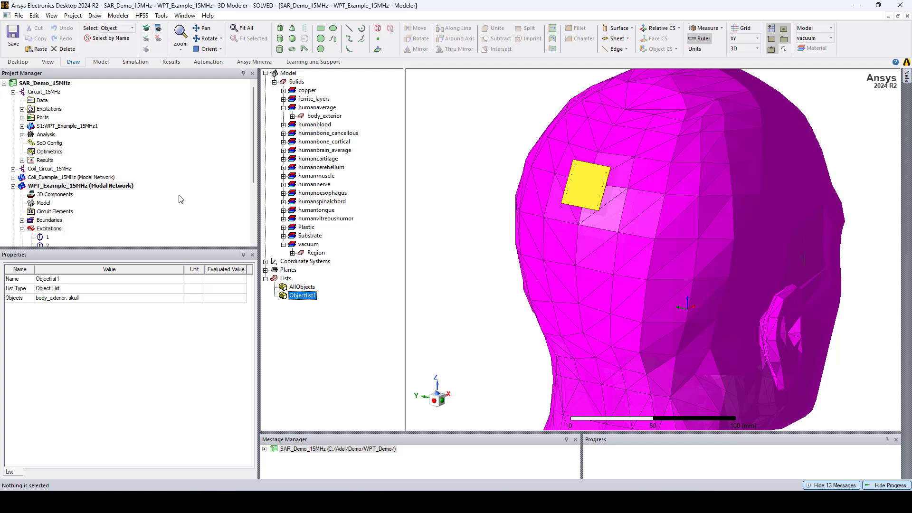
pyautogui.scroll(-4, 181, 197)
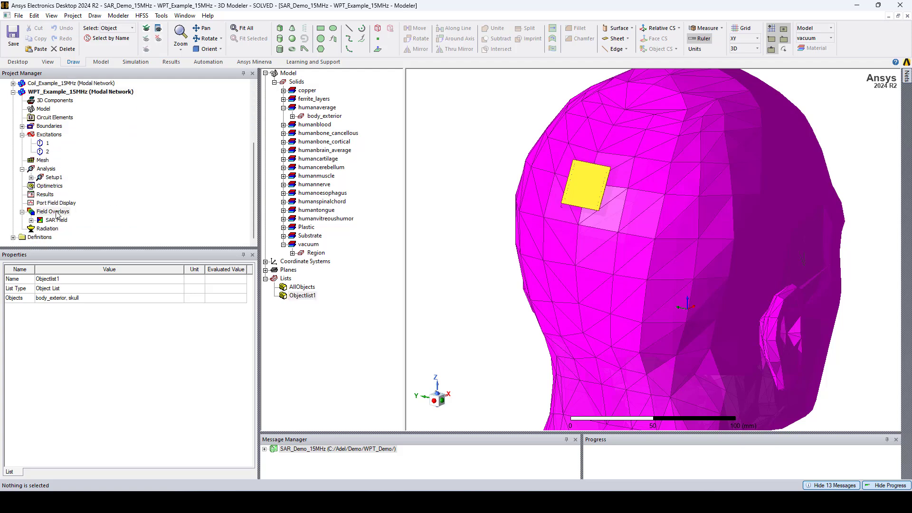
pyautogui.rightClick(56, 213)
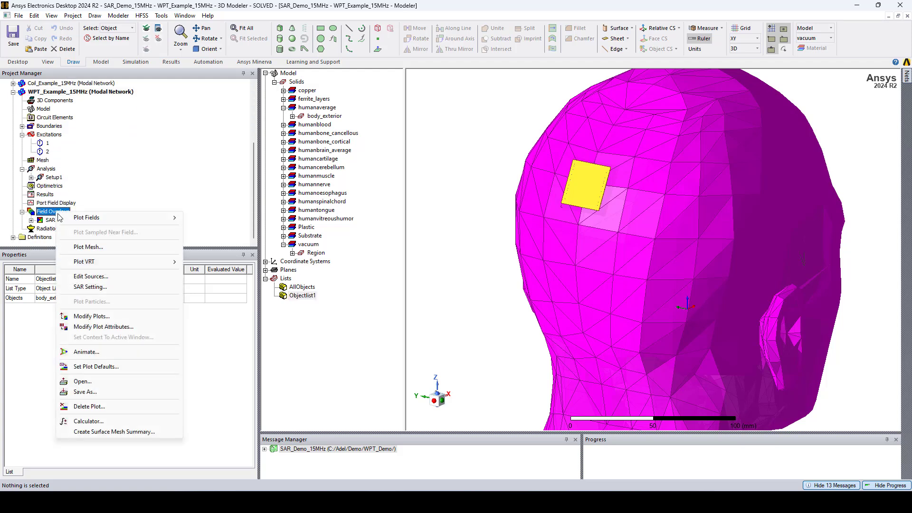
pyautogui.click(101, 287)
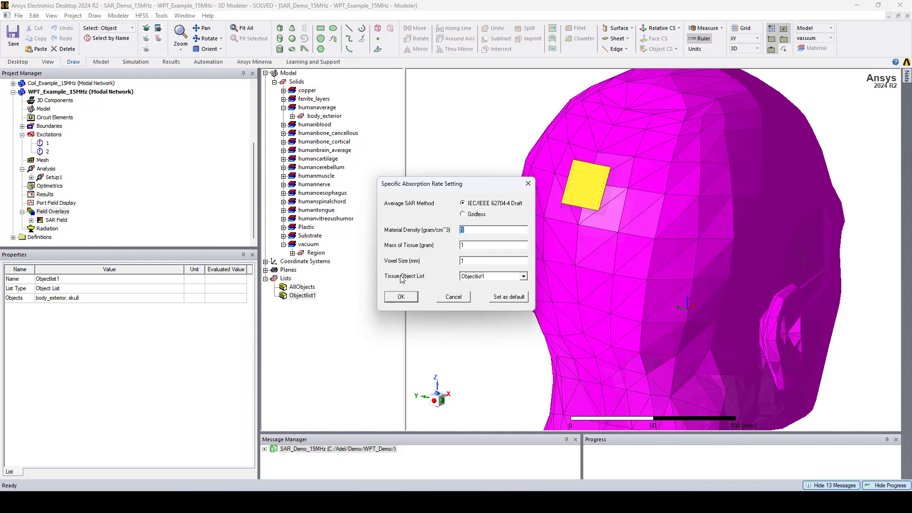
pyautogui.click(528, 184)
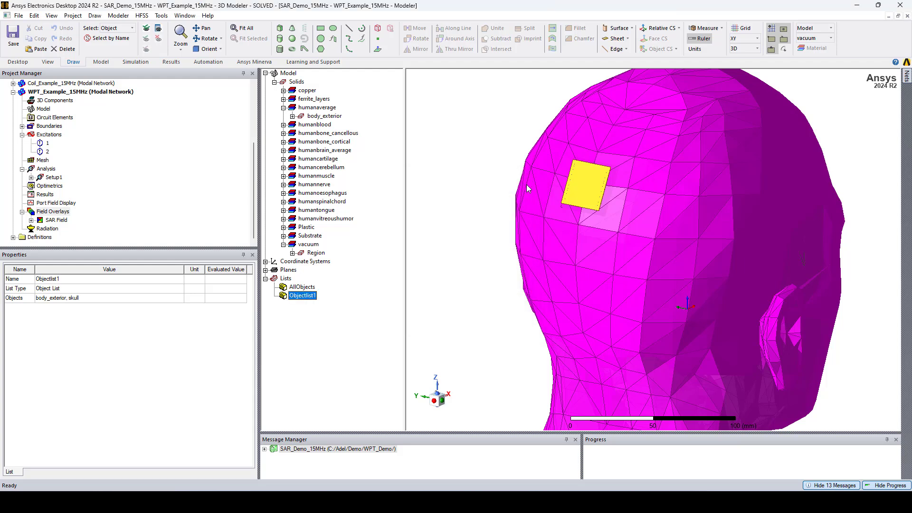
# Review the post-processing port source magnitudes, then expand SAR Field to list Average_SAR1.
pyautogui.rightClick(55, 215)
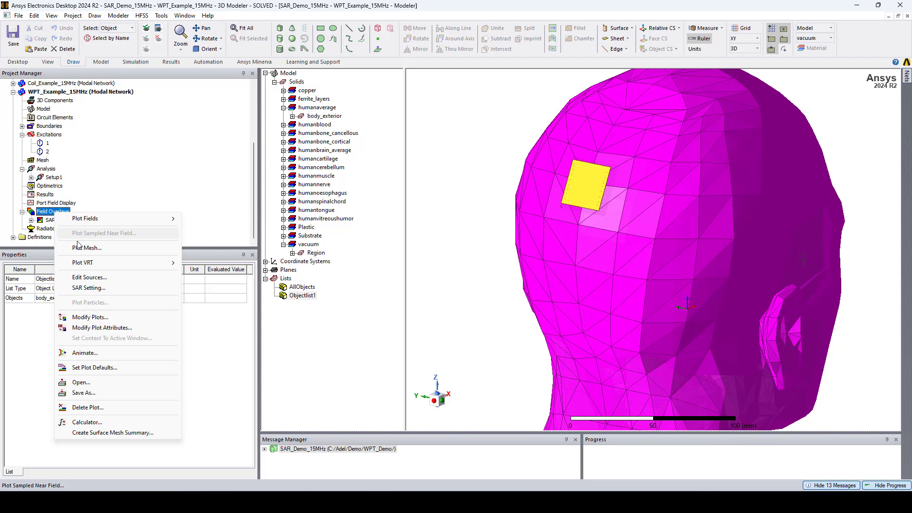
pyautogui.click(96, 279)
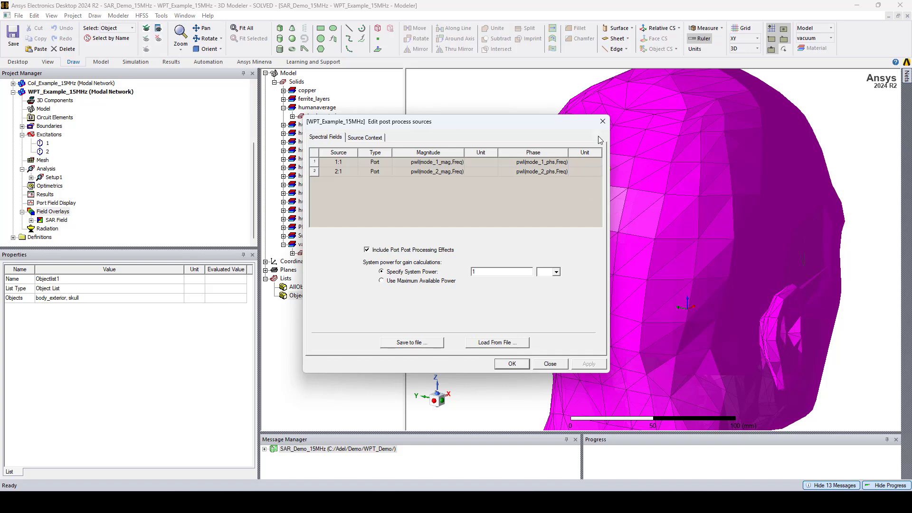
pyautogui.click(603, 121)
pyautogui.click(32, 220)
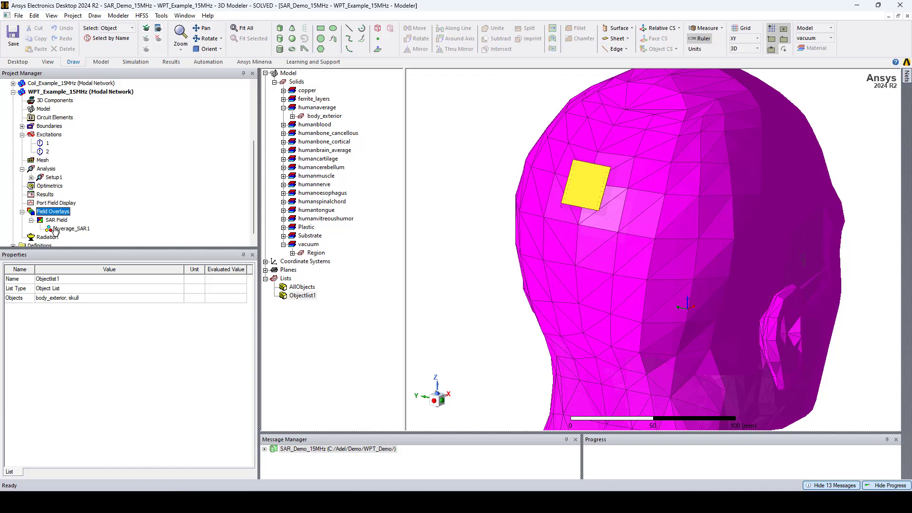
pyautogui.click(412, 234)
# Display Average_SAR1 over the head, rotate to a frontal view, and zoom in on the coil (peak 0.400 W/kg).
pyautogui.click(71, 228)
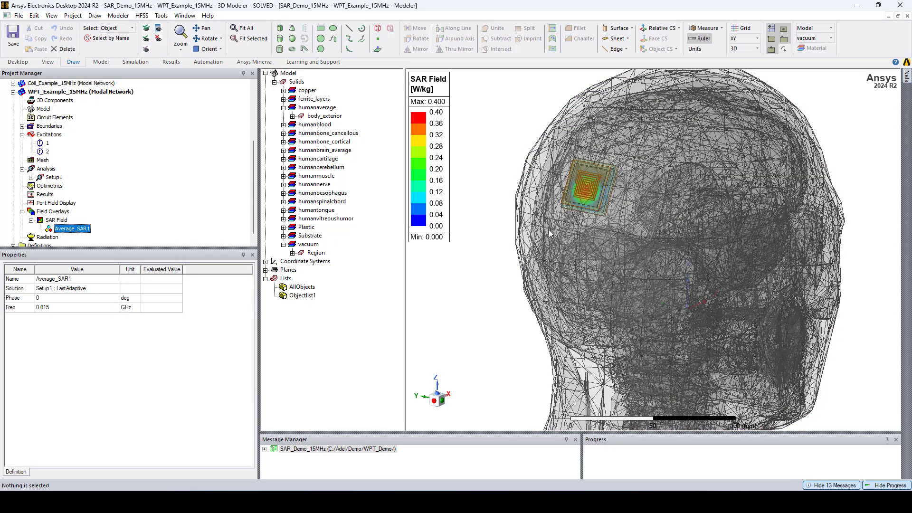
pyautogui.keyDown('alt'); pyautogui.moveTo(552, 235); pyautogui.dragTo(573, 237); pyautogui.keyUp('alt')
pyautogui.scroll(5, 573, 238)
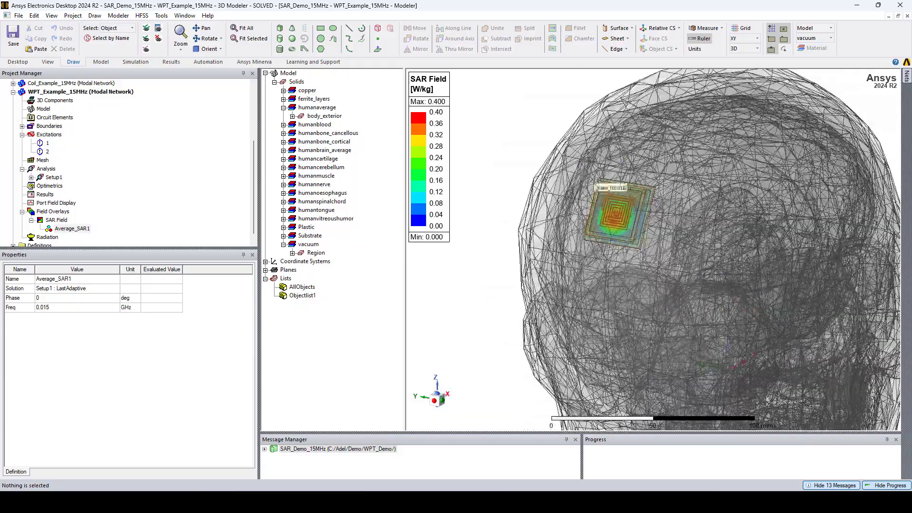
pyautogui.scroll(2, 613, 250)
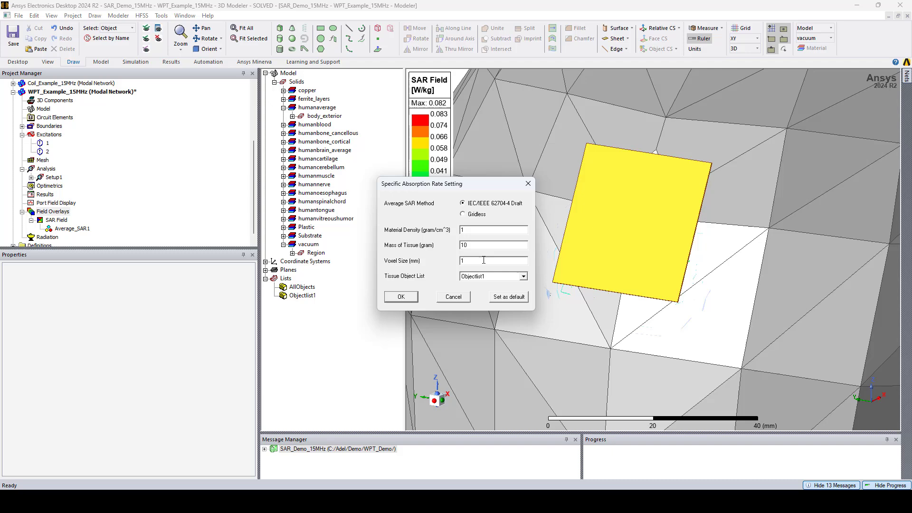
# Apply 10 g tissue averaging and redraw Average_SAR1, now scaled 0 to 0.083 W/kg, zoomed out.
pyautogui.click(528, 184)
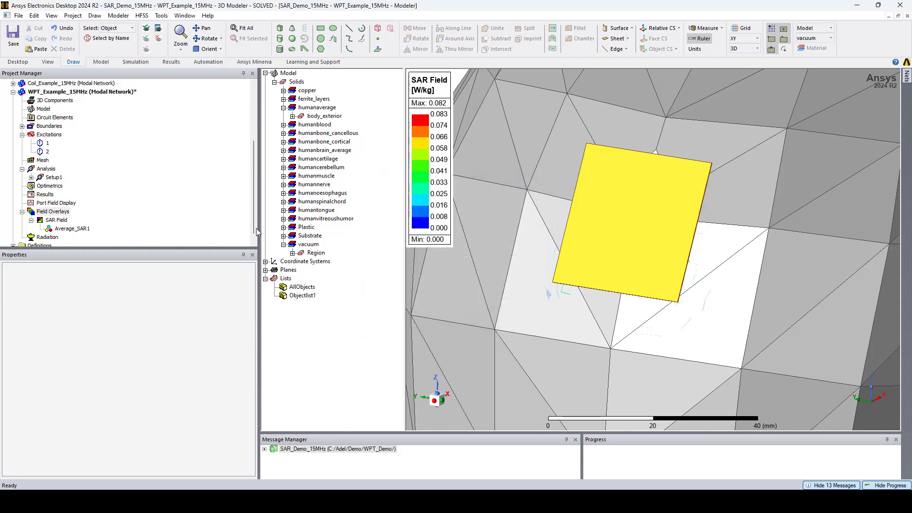
pyautogui.click(72, 231)
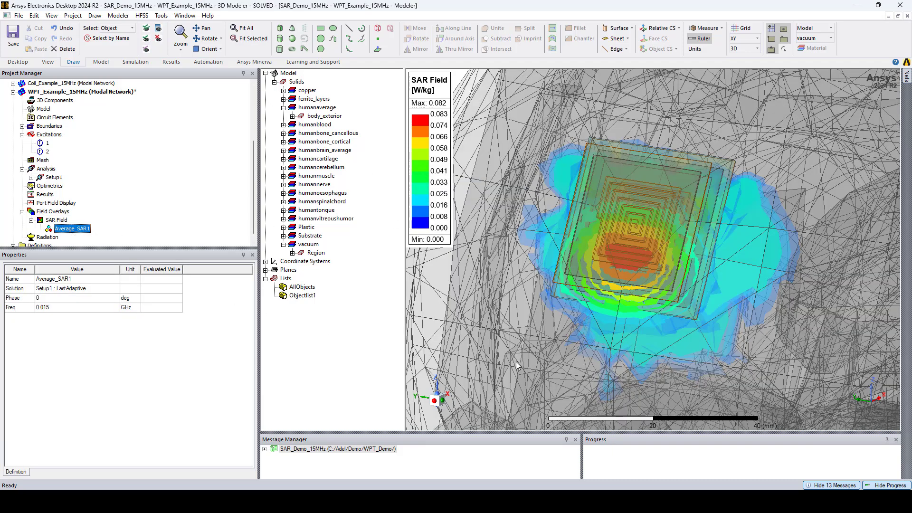
pyautogui.scroll(-3, 586, 359)
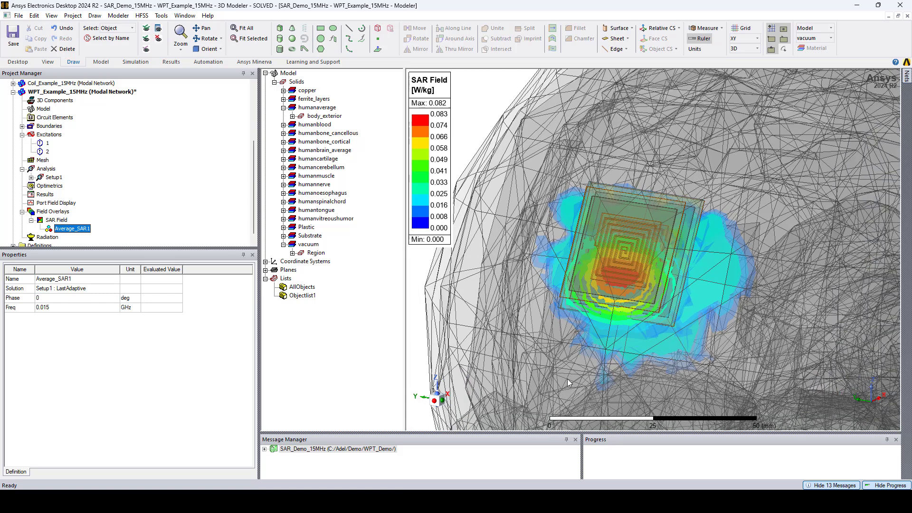